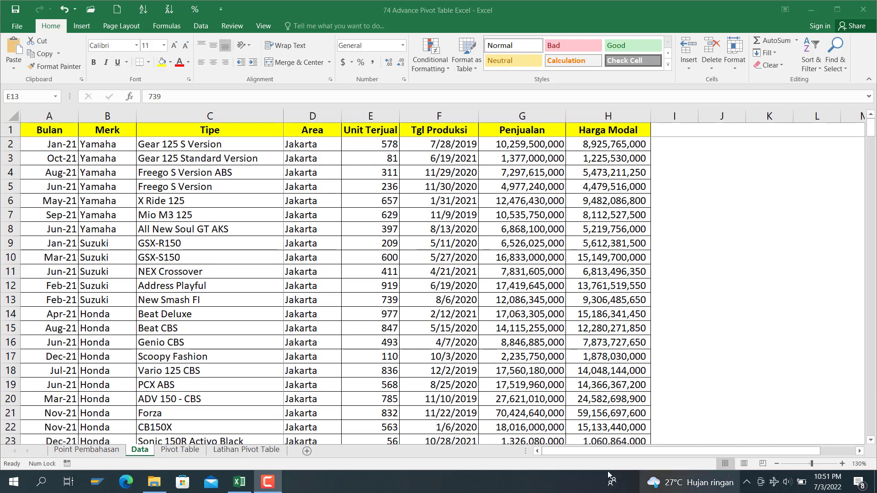
# - Start a formula-based conditional formatting rule from cell C10 with the formula =row()=cell("row")
pyautogui.click(207, 259)
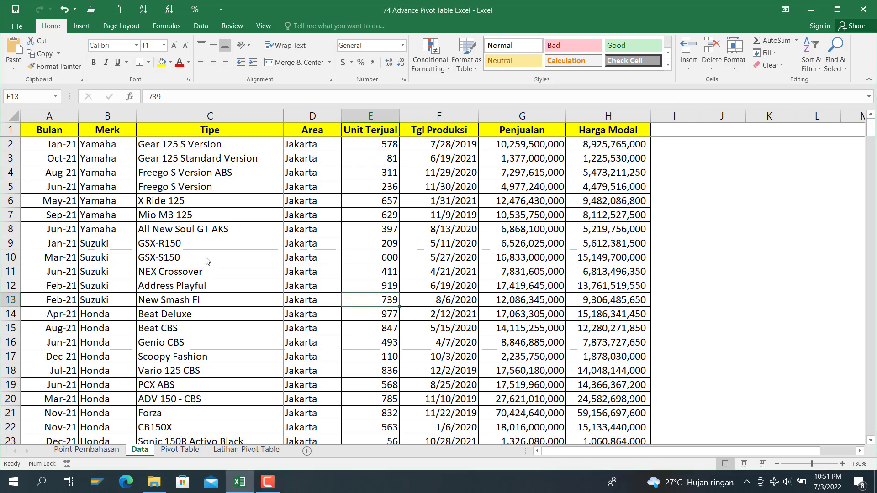
pyautogui.click(196, 254)
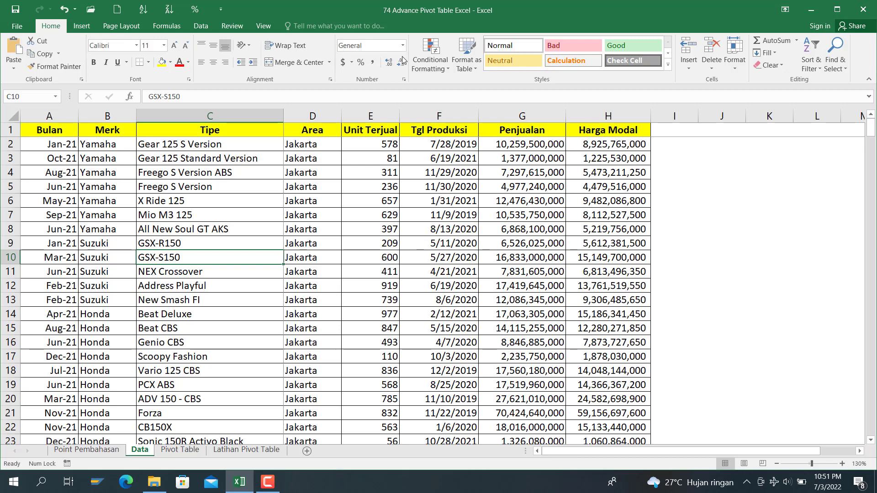
pyautogui.click(428, 61)
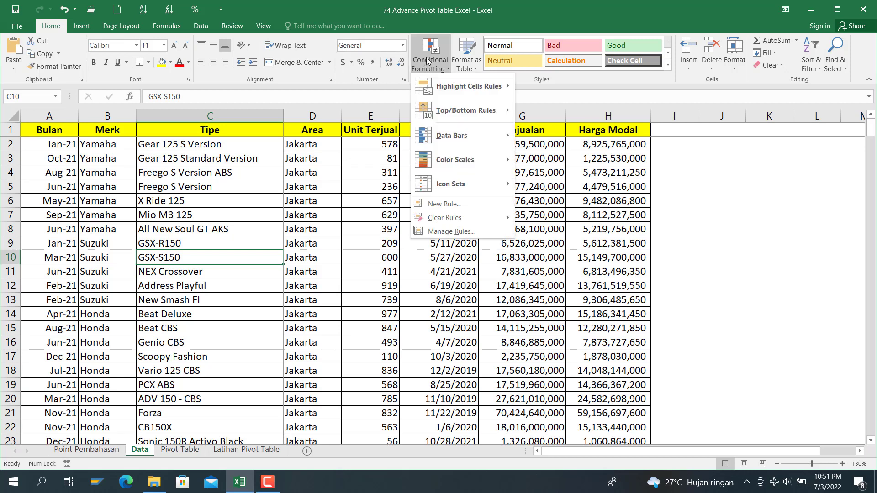
pyautogui.click(441, 231)
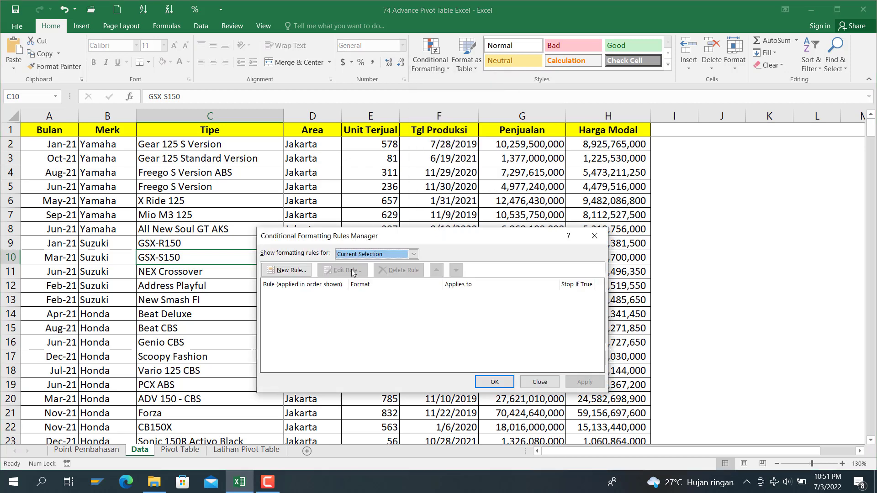
pyautogui.click(287, 270)
pyautogui.click(359, 287)
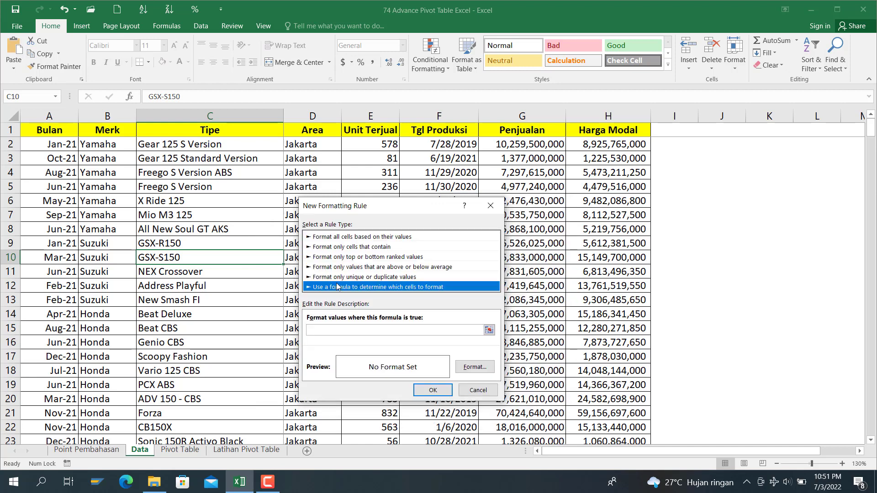
pyautogui.click(386, 329)
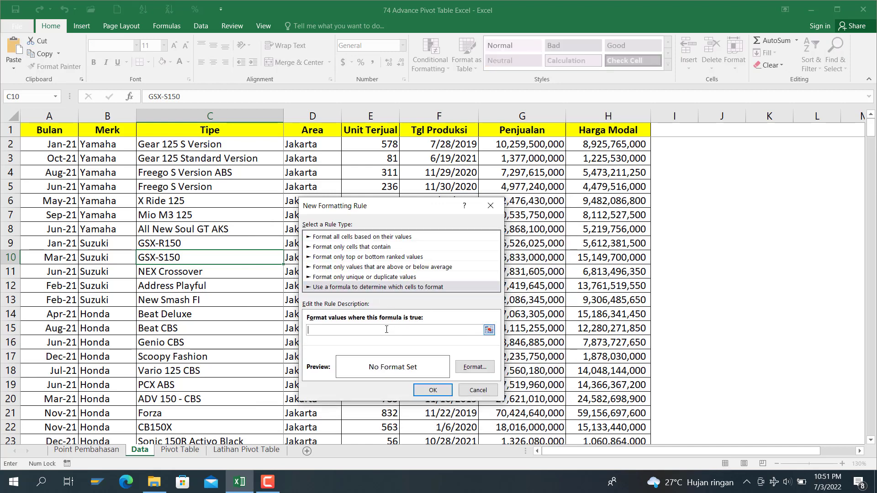
pyautogui.write('=')
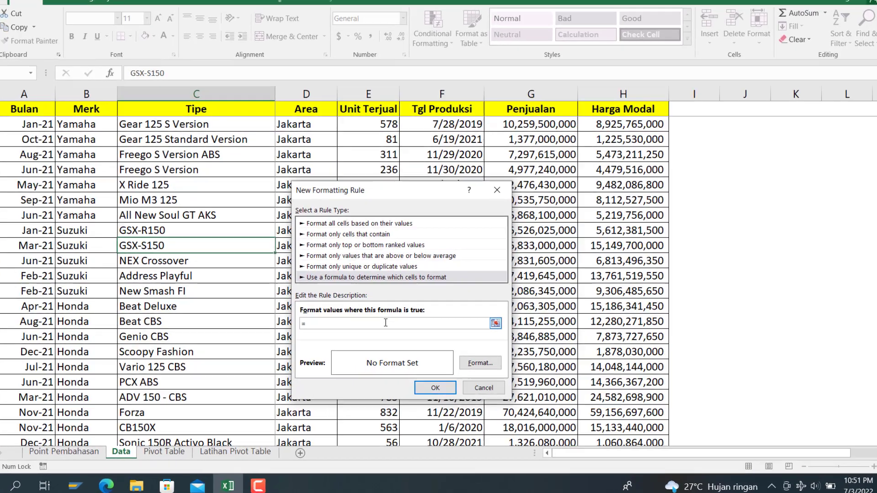
pyautogui.write('ro')
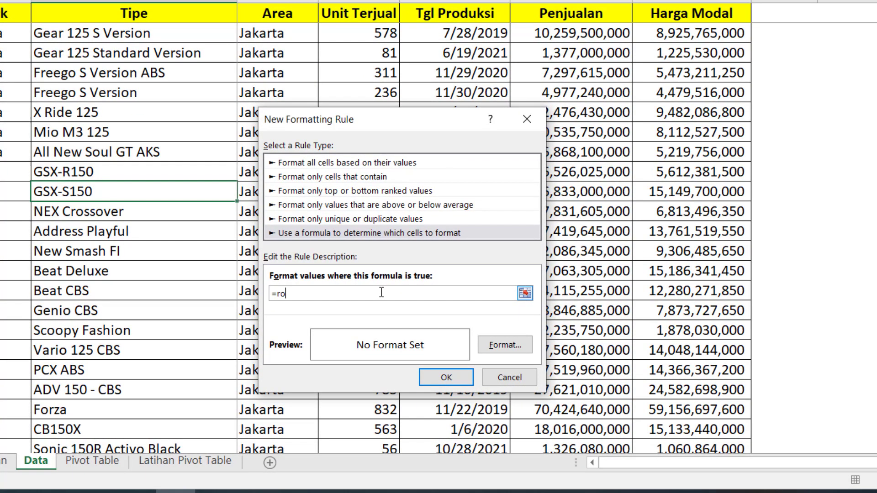
pyautogui.write('w()=cell("row")')
# - Give the row rule the lightest blue background fill and add it to the rules list
pyautogui.click(499, 346)
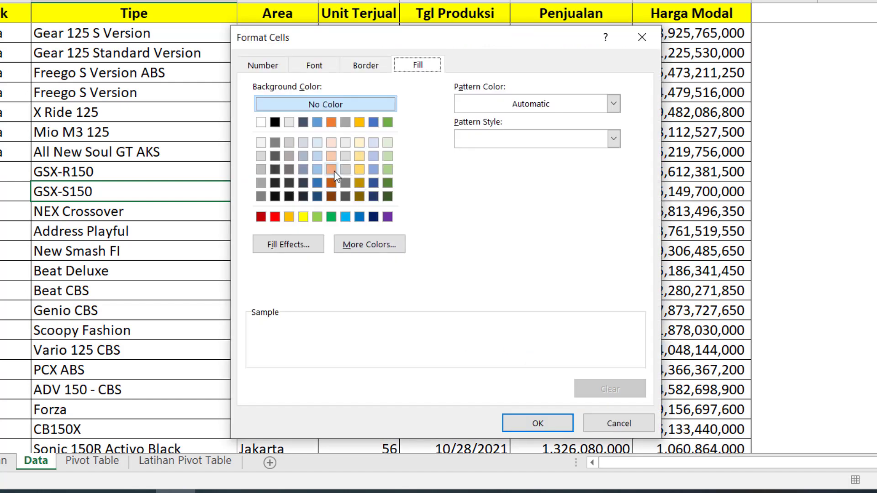
pyautogui.click(317, 142)
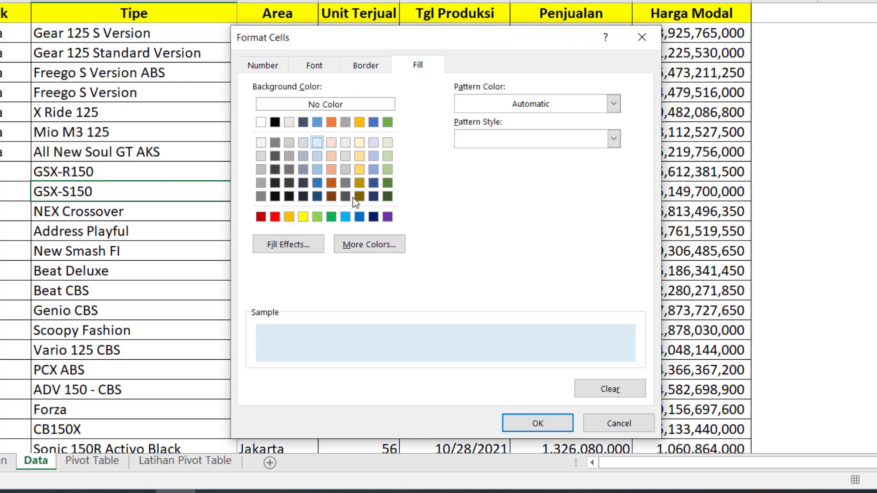
pyautogui.click(529, 423)
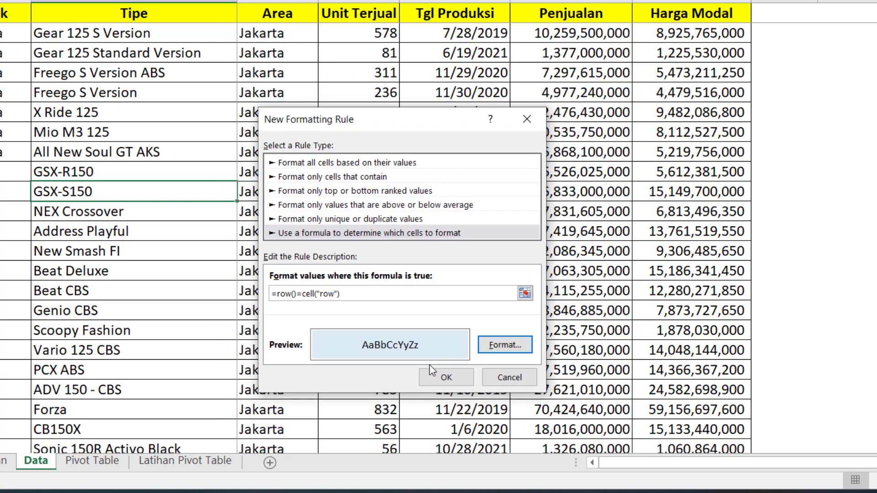
pyautogui.click(444, 378)
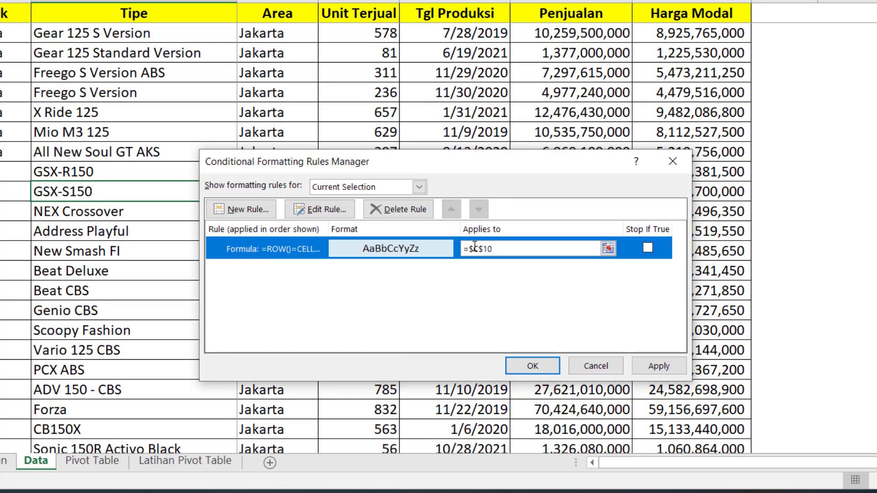
# - Set the row rule to apply to =$A$1:$H$364, save it, and select cell C351 to refresh the highlight
pyautogui.click(504, 251)
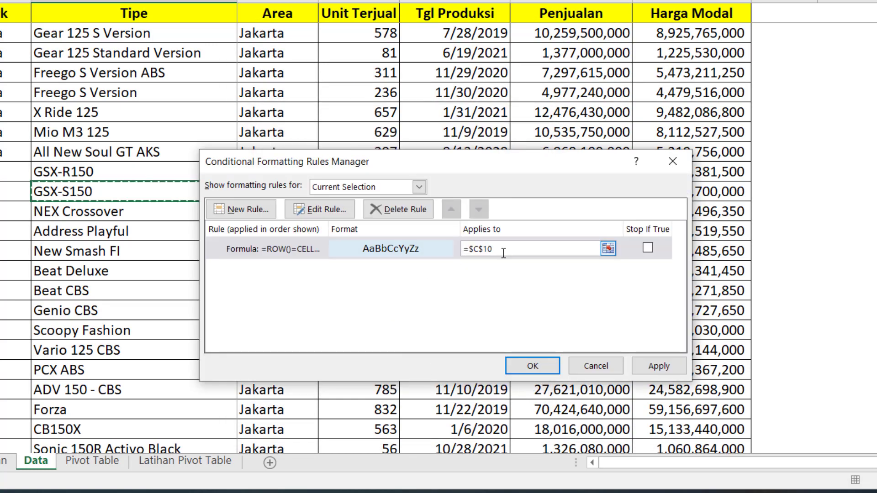
pyautogui.press('BackSpace')
pyautogui.press('BackSpace')
pyautogui.press('BackSpace')
pyautogui.press('BackSpace')
pyautogui.press('BackSpace')
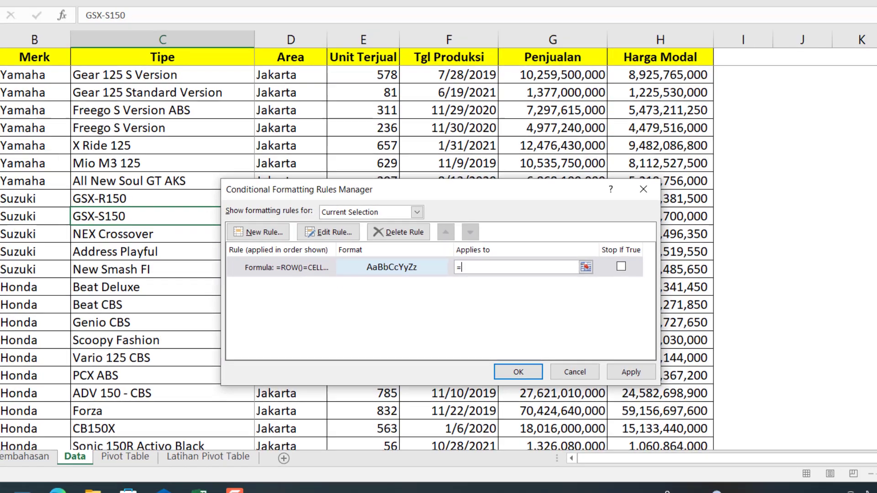
pyautogui.click(63, 128)
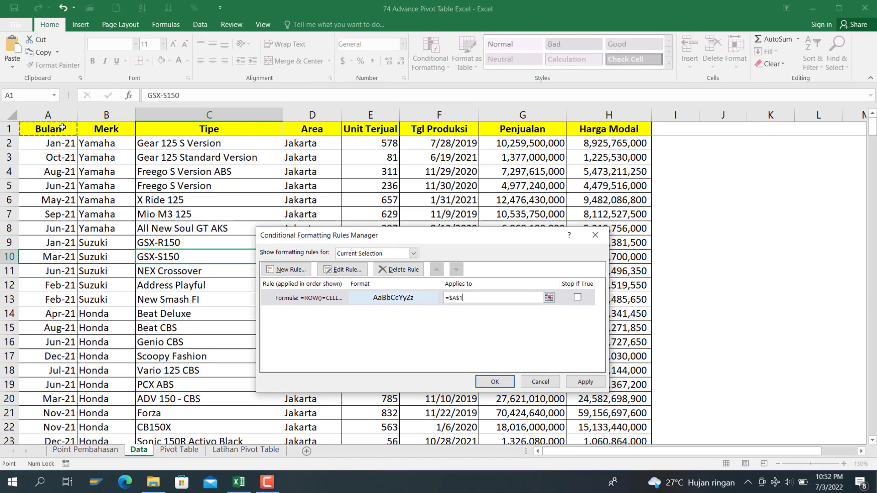
pyautogui.hotkey('ctrl', 'shift', 'Right')
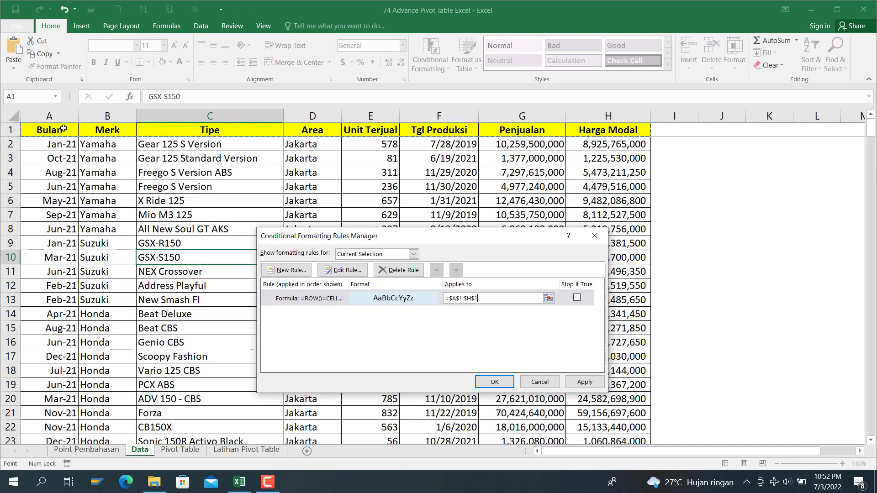
pyautogui.hotkey('ctrl', 'shift', 'Down')
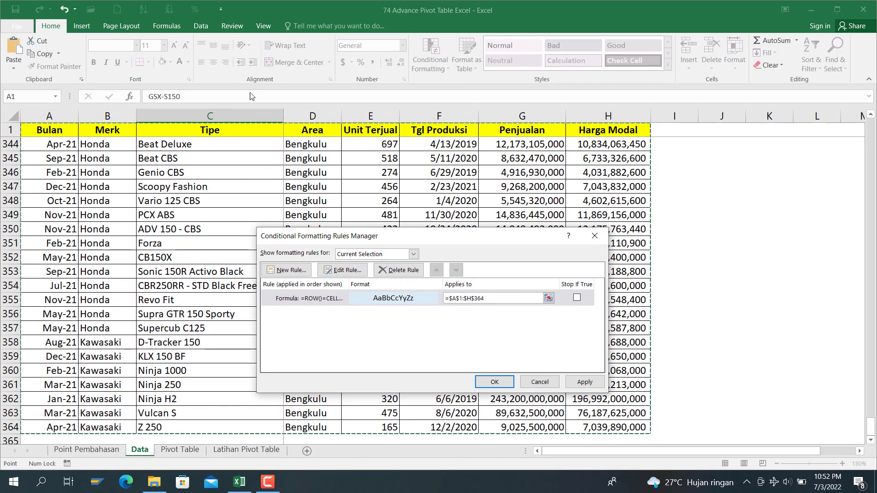
pyautogui.click(497, 382)
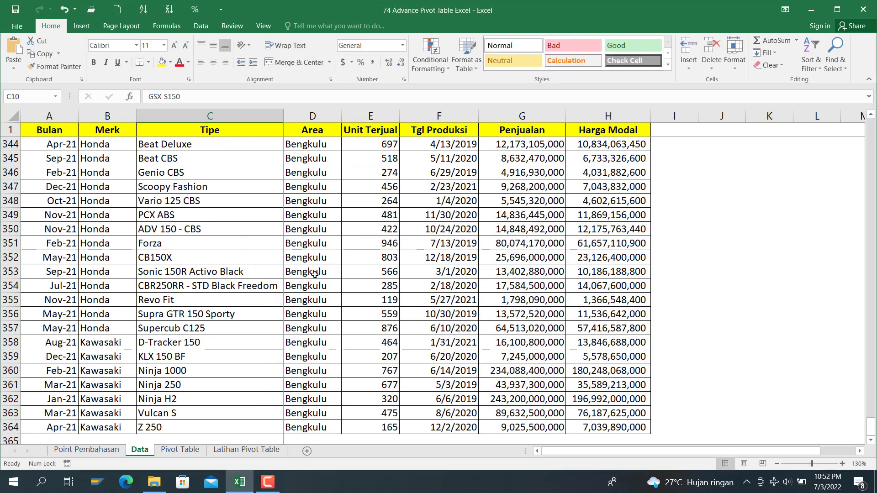
pyautogui.click(269, 244)
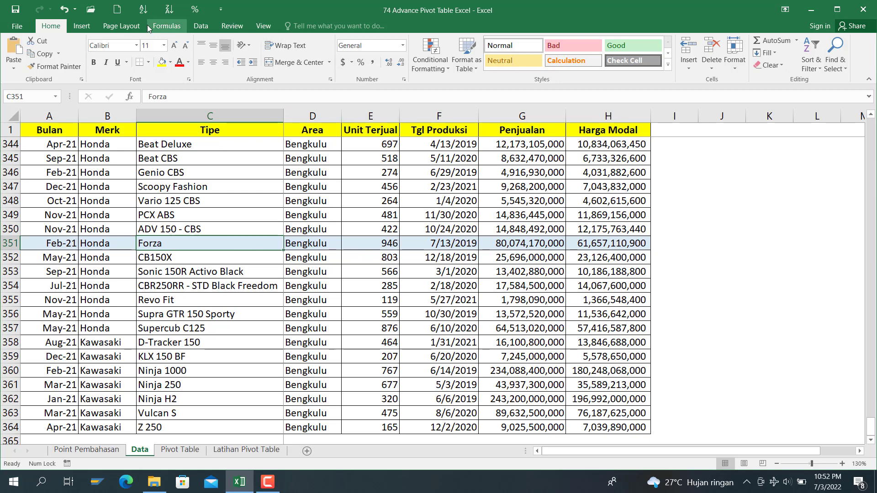
# - Start a second formula-based conditional formatting rule with the formula =column()=cell("col")
pyautogui.click(426, 64)
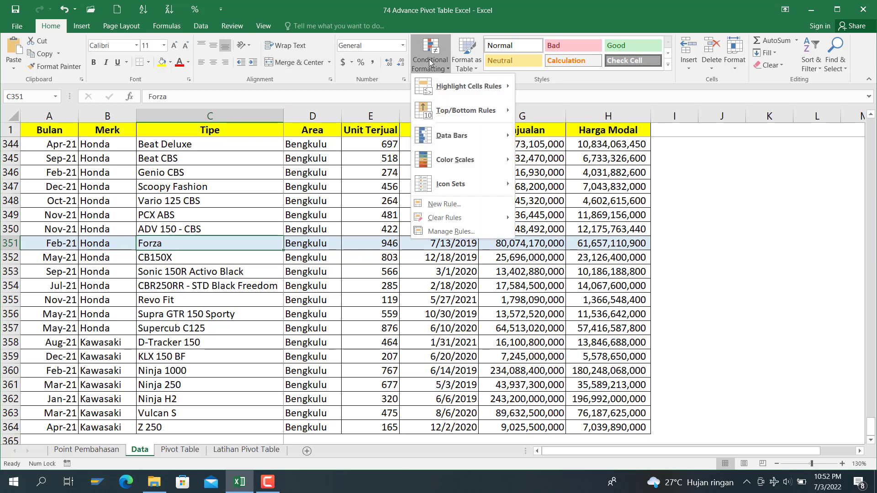
pyautogui.click(430, 233)
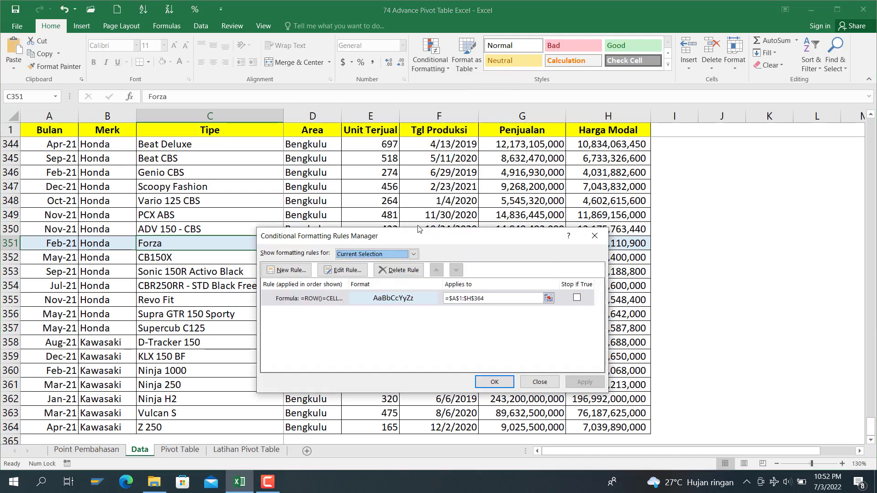
pyautogui.click(291, 273)
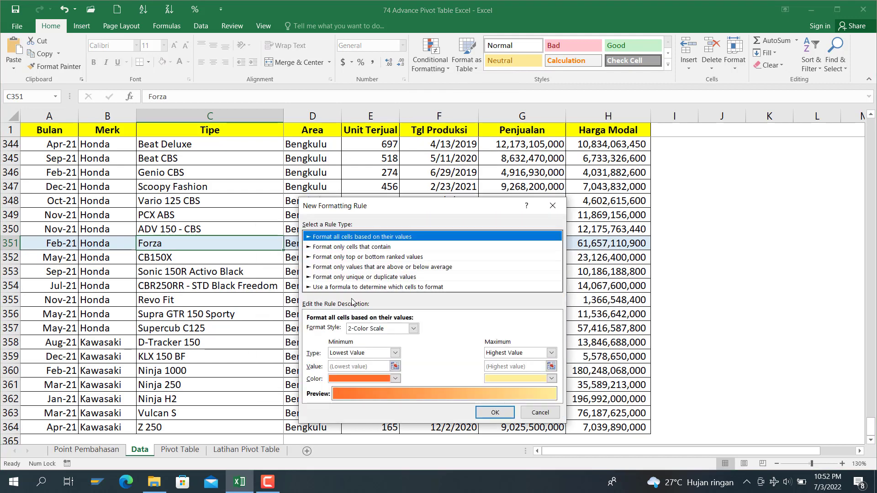
pyautogui.click(352, 287)
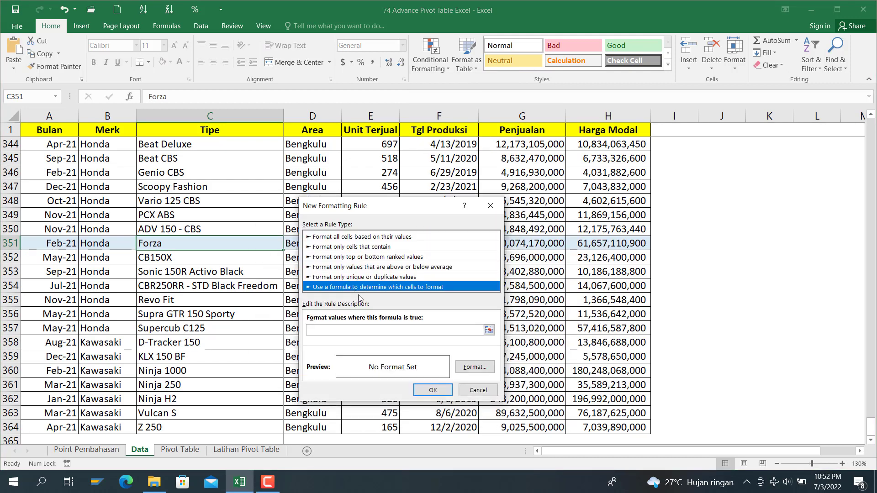
pyautogui.click(362, 329)
pyautogui.write('=')
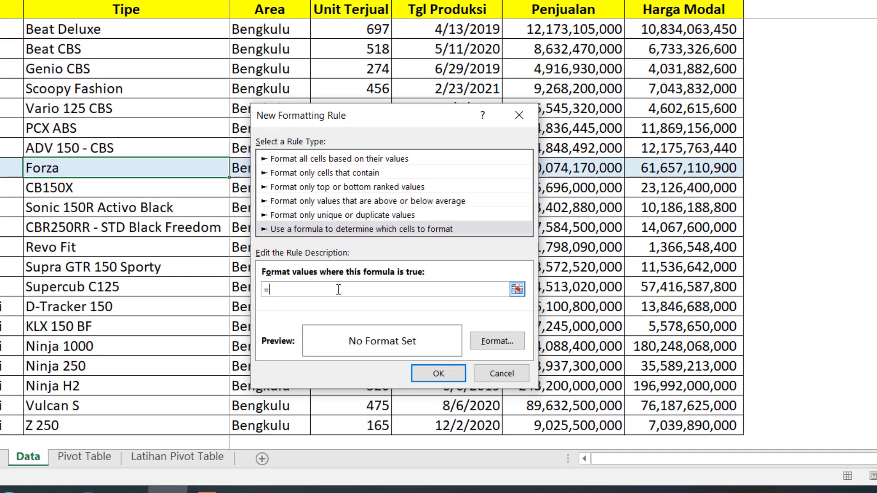
pyautogui.write('column()=cell("col"')
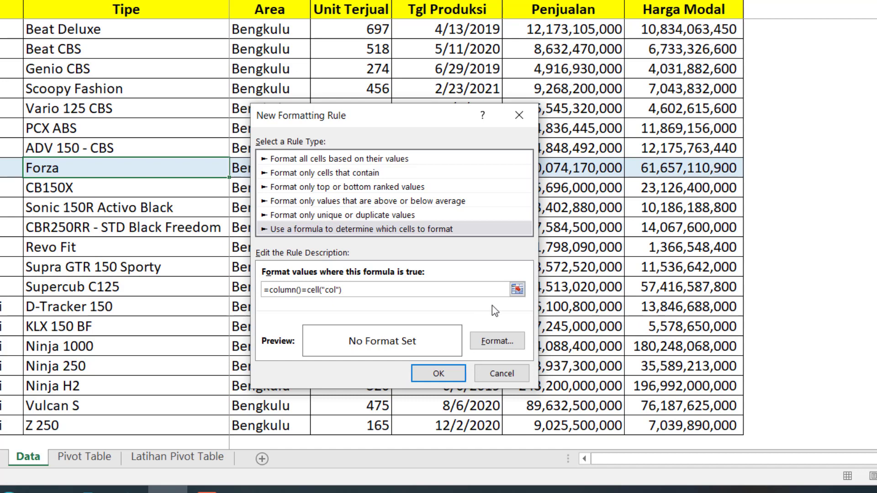
# - Give the column rule the same lightest blue background fill and add it to the rules list
pyautogui.click(499, 343)
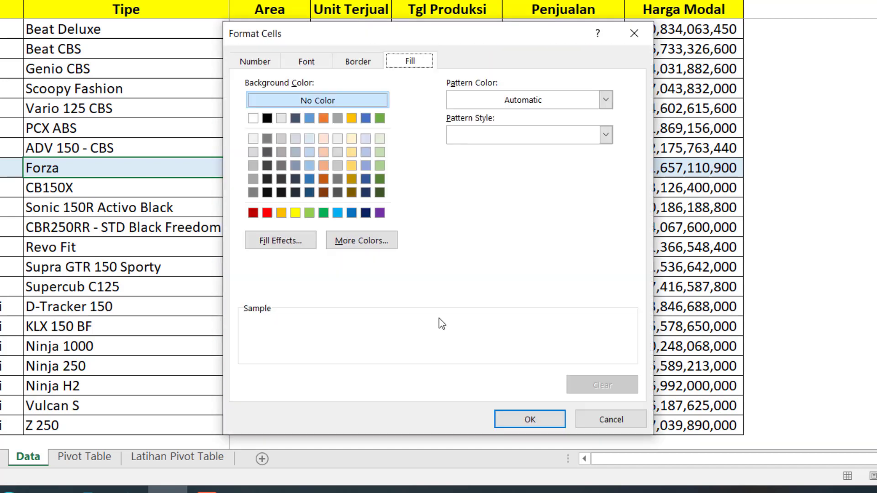
pyautogui.click(309, 139)
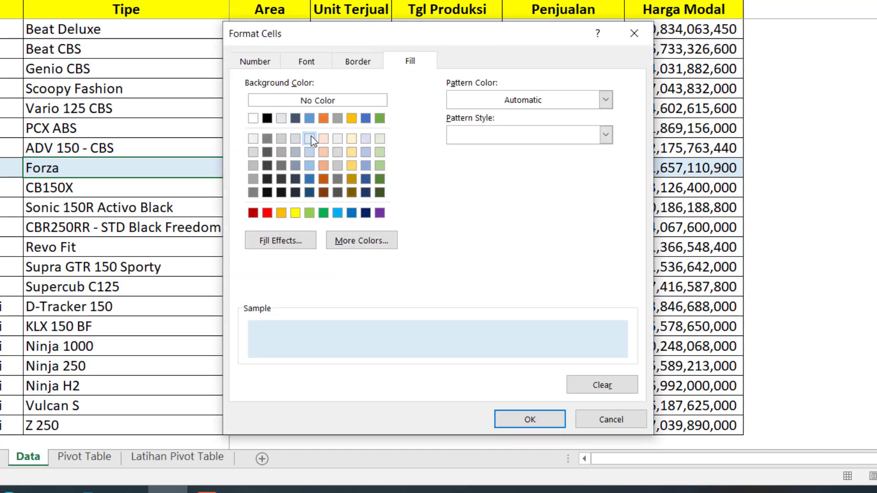
pyautogui.click(519, 421)
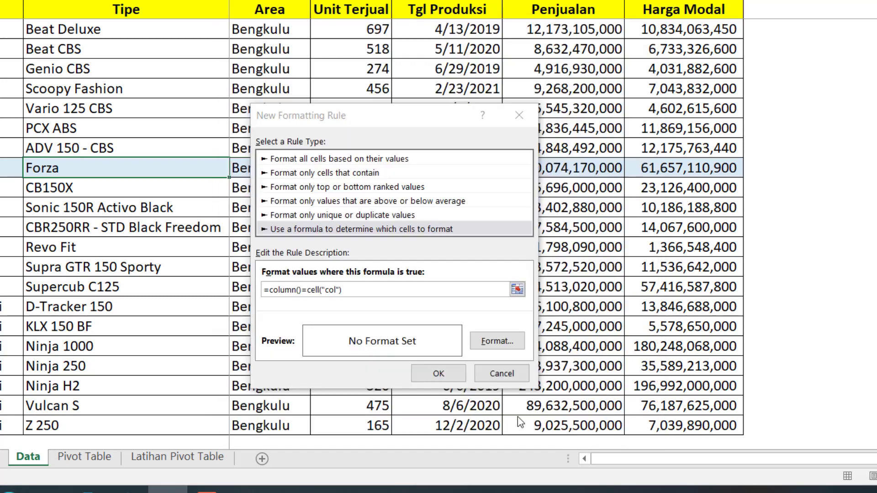
pyautogui.click(439, 374)
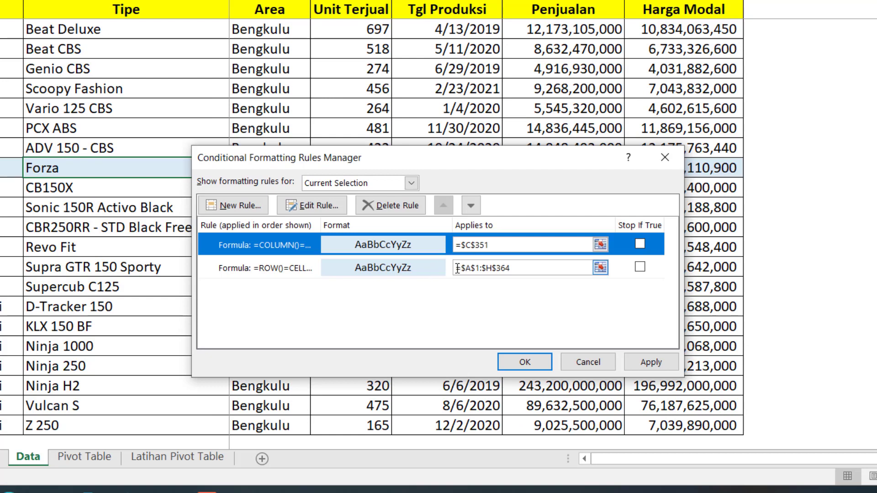
# - Copy the row rule's range =$A$1:$H$364 into the column rule's applies-to range and save the rules
pyautogui.moveTo(457, 268); pyautogui.dragTo(510, 271)
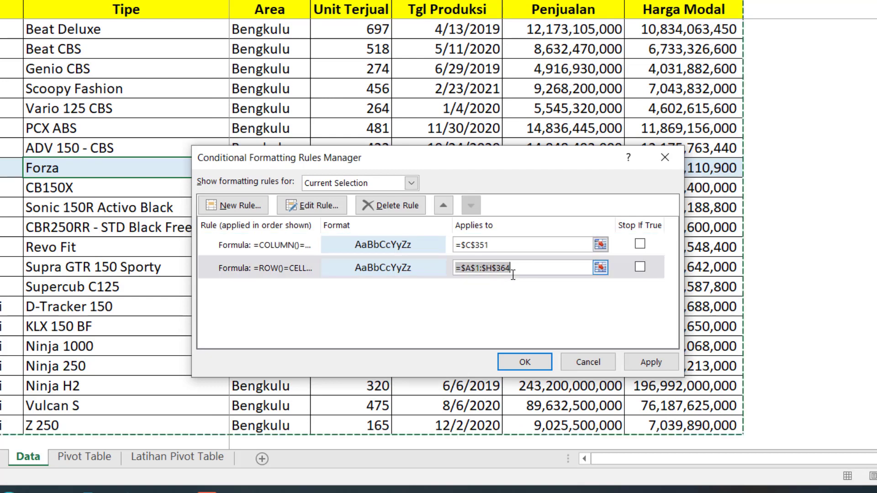
pyautogui.hotkey('ctrl', 'c')
pyautogui.moveTo(458, 245); pyautogui.dragTo(489, 245)
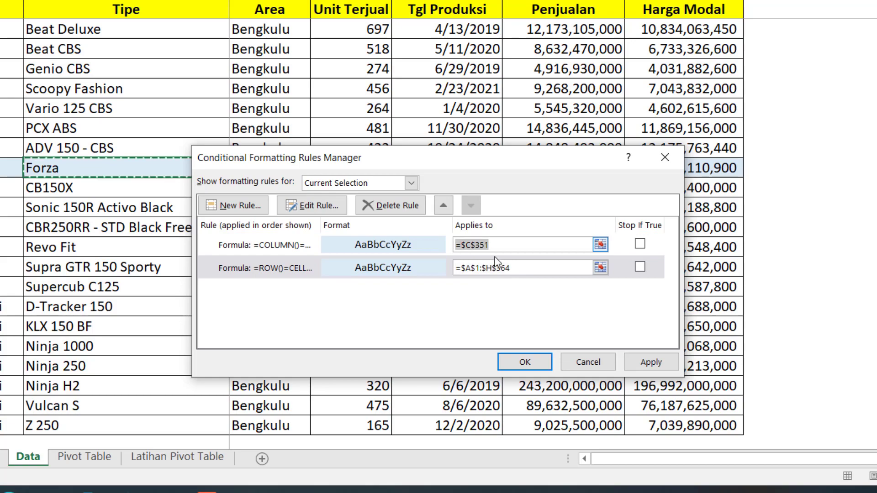
pyautogui.hotkey('ctrl', 'v')
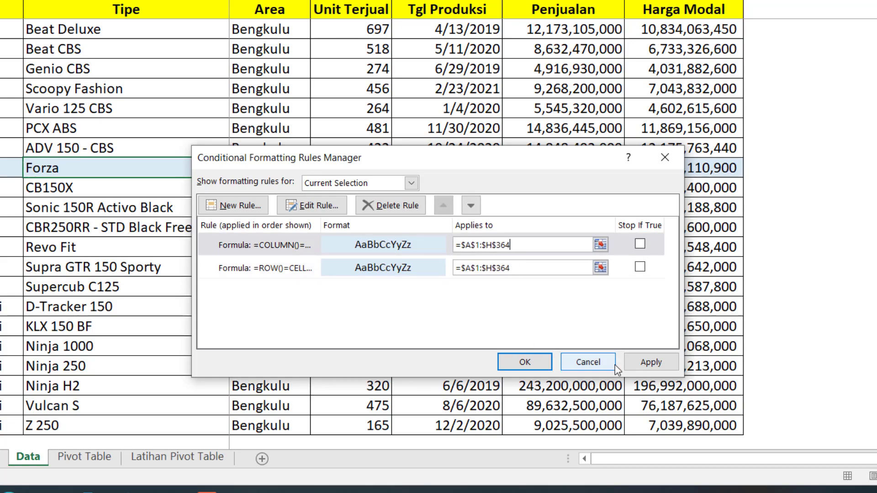
pyautogui.click(651, 362)
pyautogui.click(547, 363)
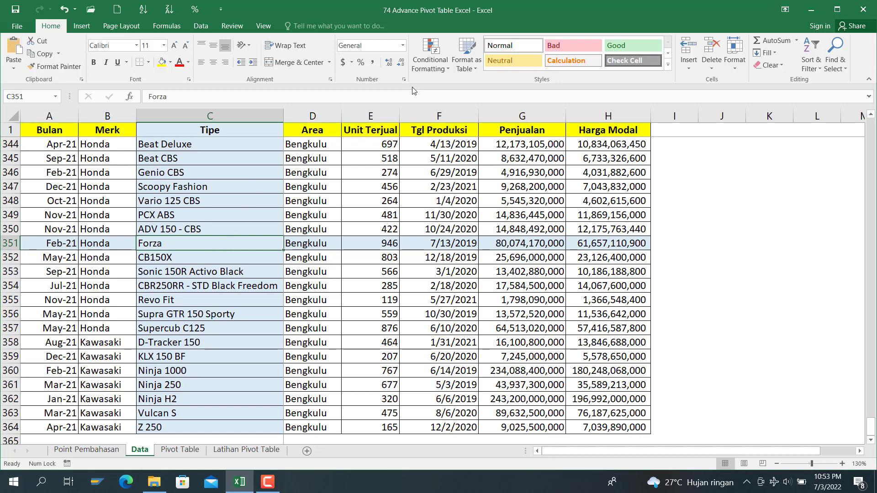
# - Add a third formula-based conditional formatting rule without any format, using =and(row()=cell("row"),column()=cell("col"))
pyautogui.click(438, 62)
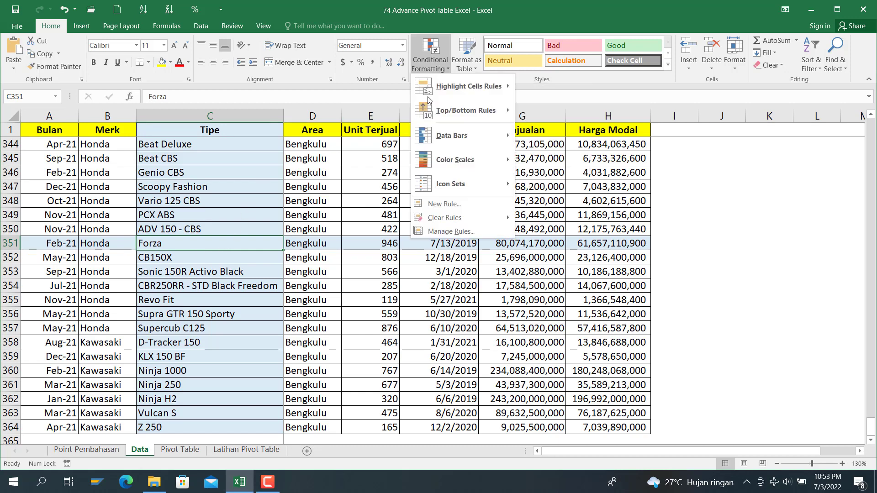
pyautogui.click(432, 232)
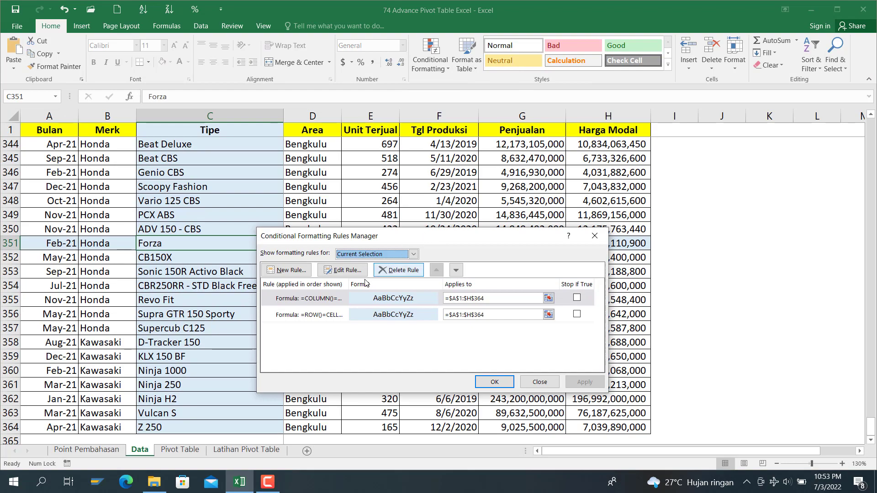
pyautogui.click(300, 271)
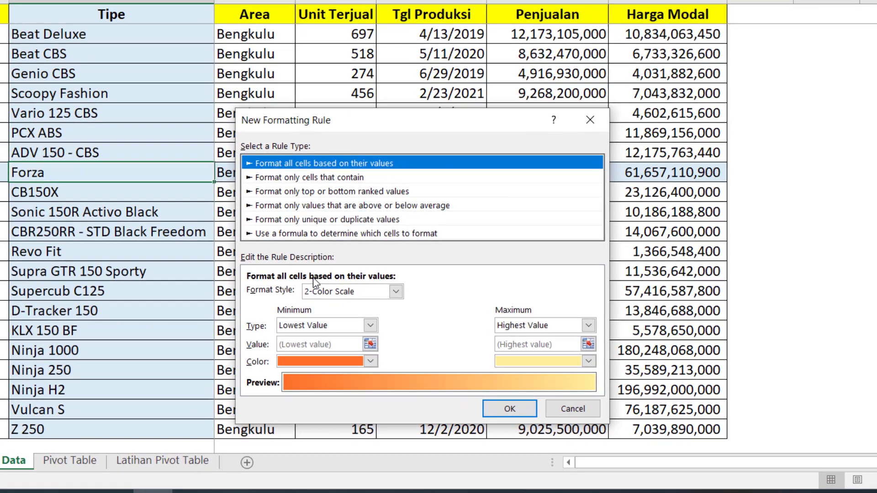
pyautogui.click(330, 234)
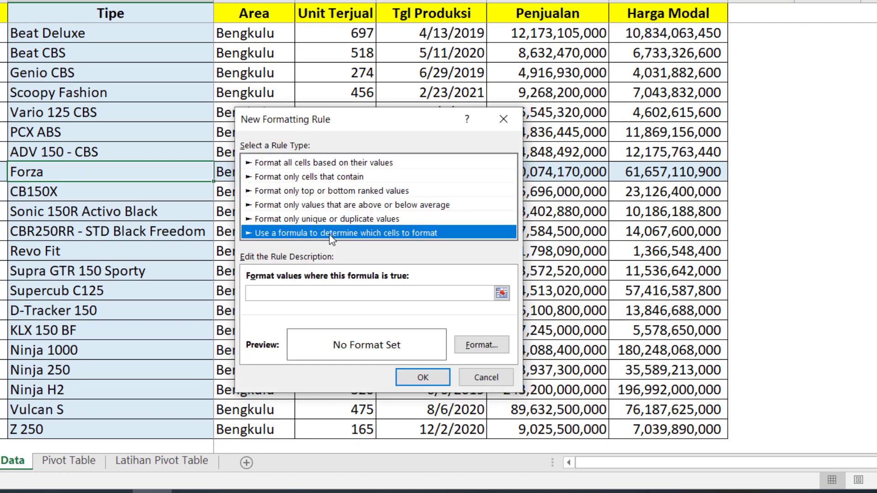
pyautogui.click(320, 292)
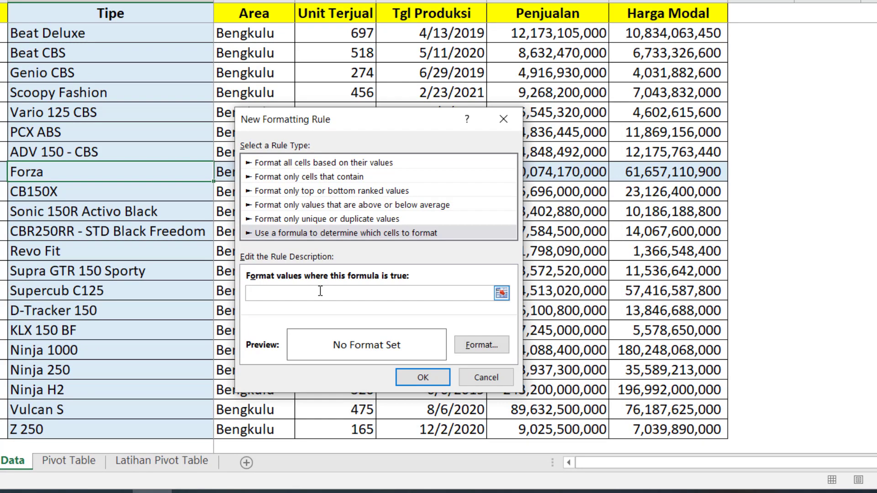
pyautogui.write('=and(row()=cell("row"),colu')
pyautogui.write('mn()=cell("col"')
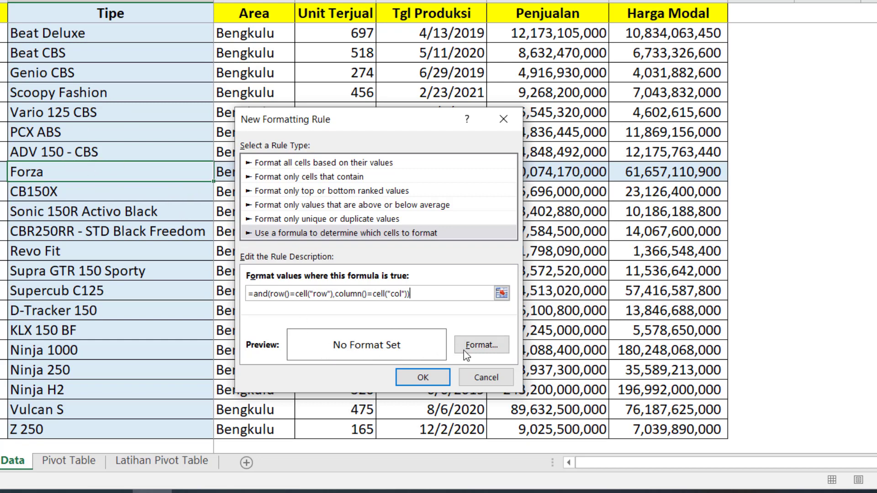
pyautogui.click(418, 379)
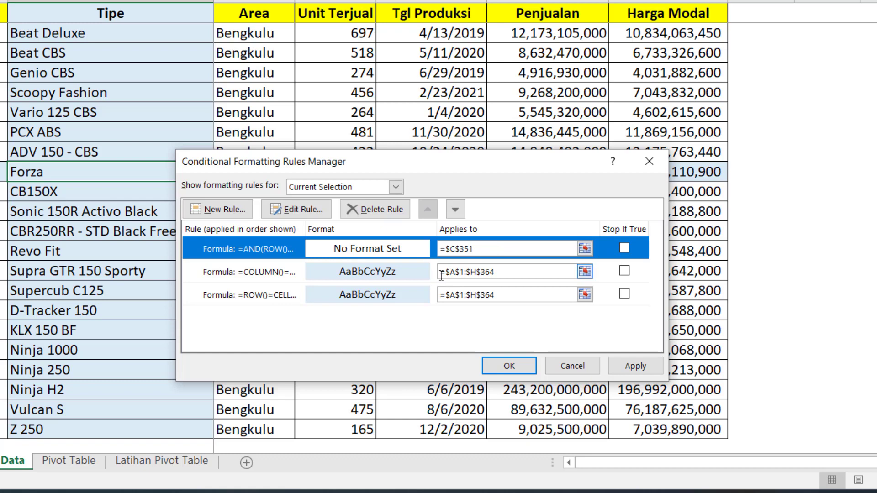
# - Copy the column rule's range =$A$1:$H$364 into the AND rule's applies-to range
pyautogui.moveTo(441, 277); pyautogui.dragTo(520, 287)
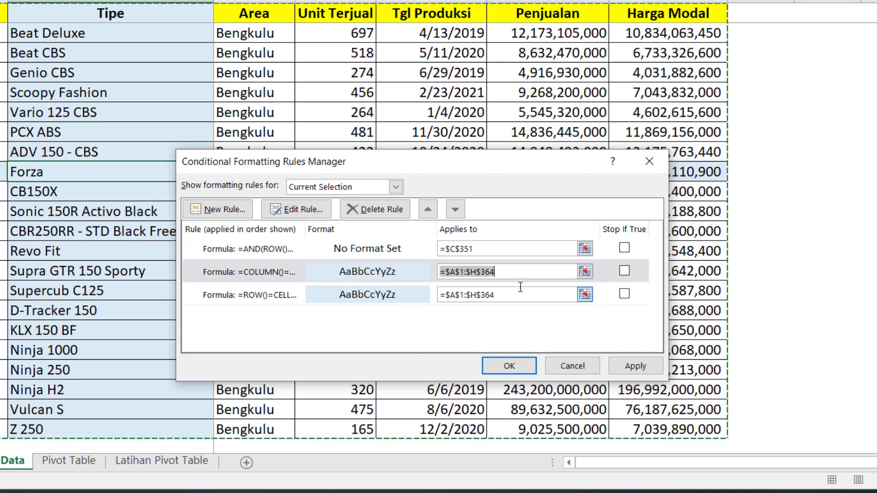
pyautogui.moveTo(445, 249); pyautogui.dragTo(510, 259)
pyautogui.hotkey('ctrl', 'v')
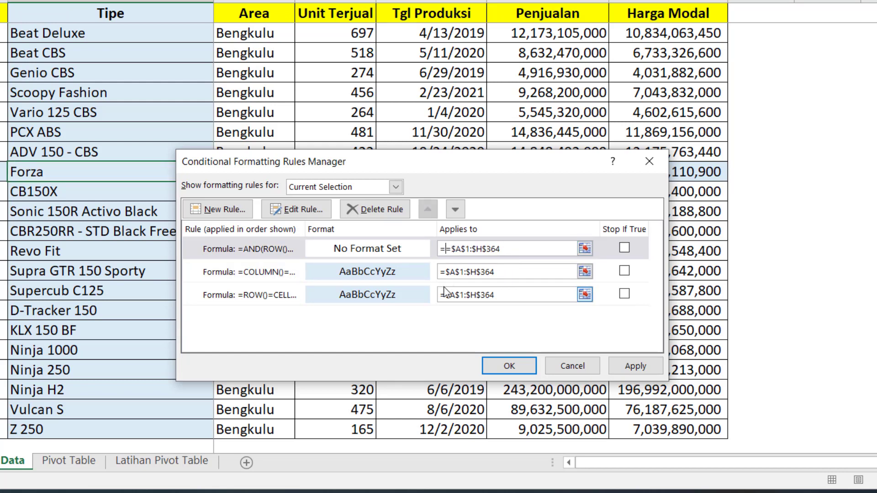
pyautogui.press('Delete')
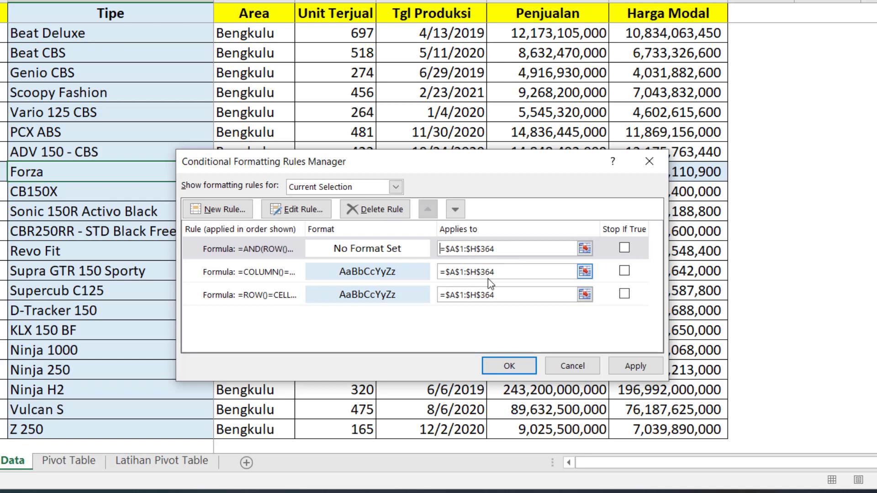
# - Enable Stop If True for the AND rule, save the rules, and select header cell D1
pyautogui.click(624, 248)
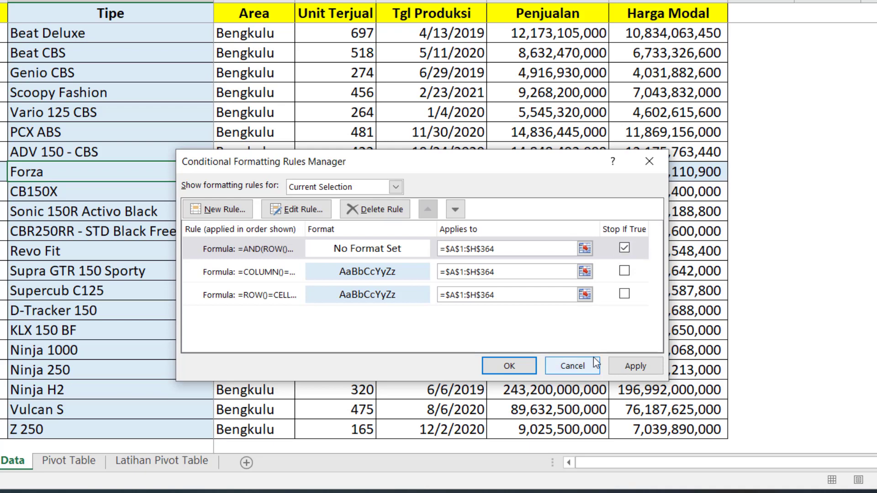
pyautogui.click(635, 366)
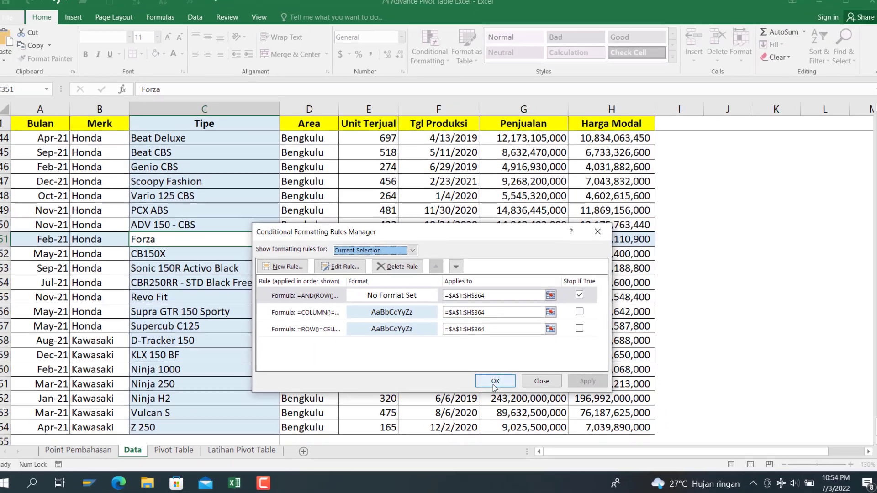
pyautogui.click(495, 381)
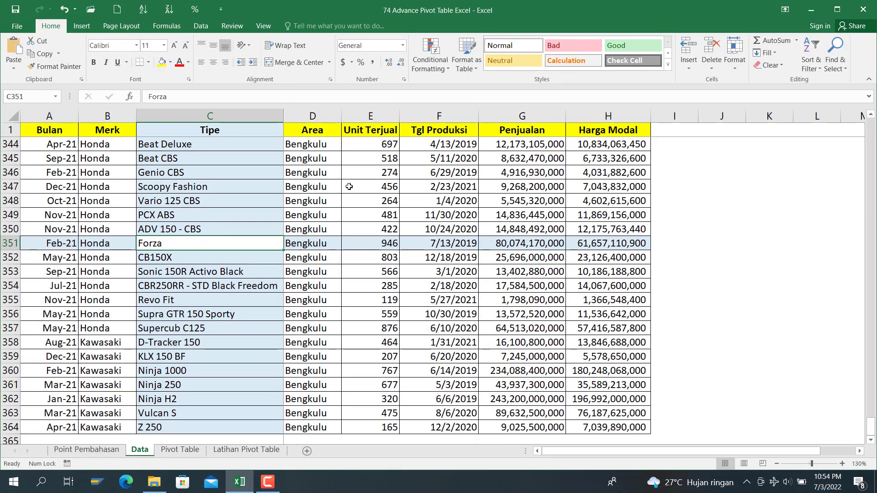
pyautogui.click(323, 131)
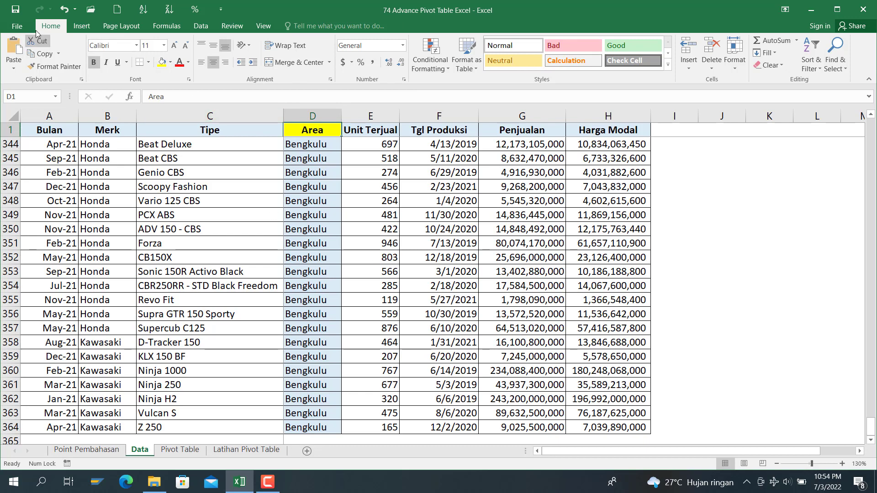
pyautogui.click(20, 31)
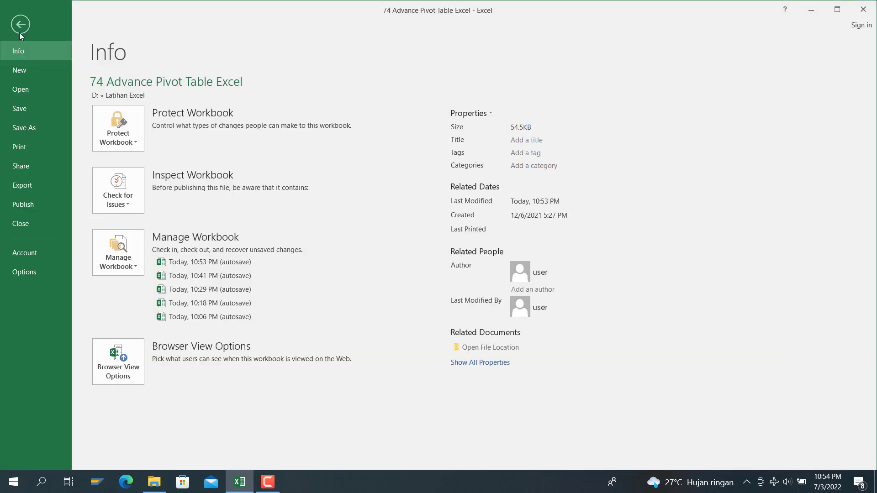
pyautogui.click(29, 270)
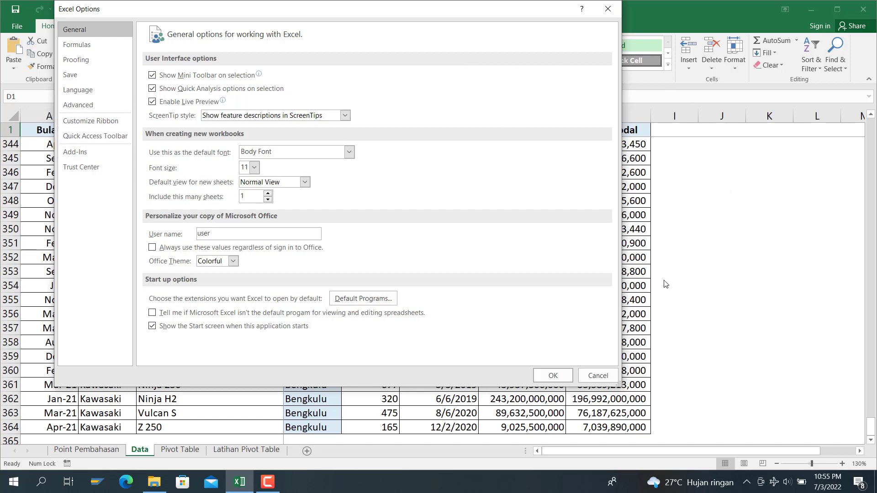
pyautogui.click(598, 376)
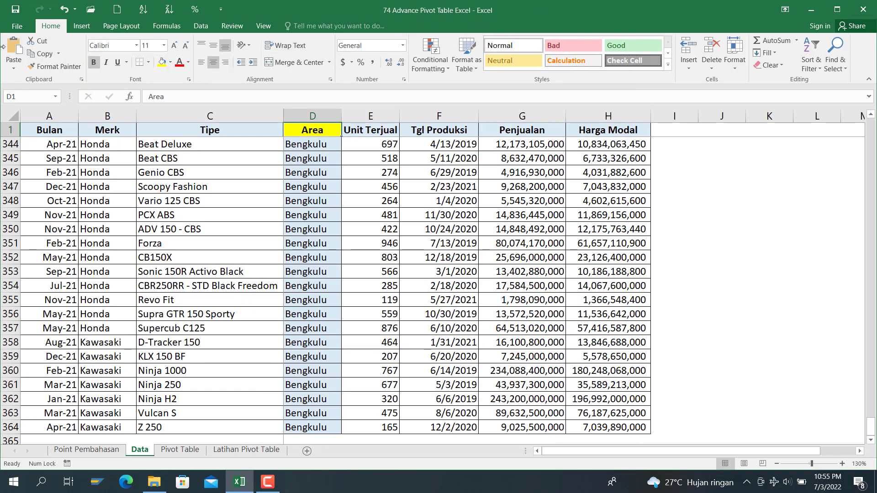
# - Enable the Developer tab in the ribbon customization options and save the setting
pyautogui.click(17, 26)
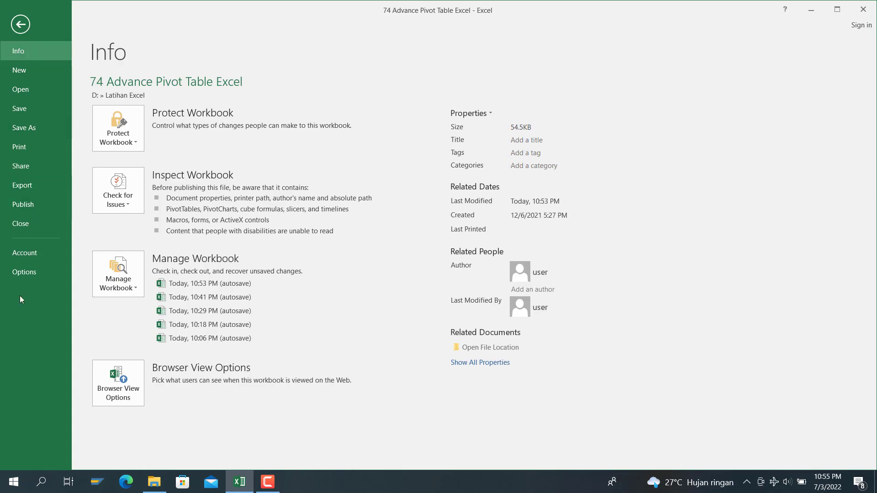
pyautogui.click(23, 273)
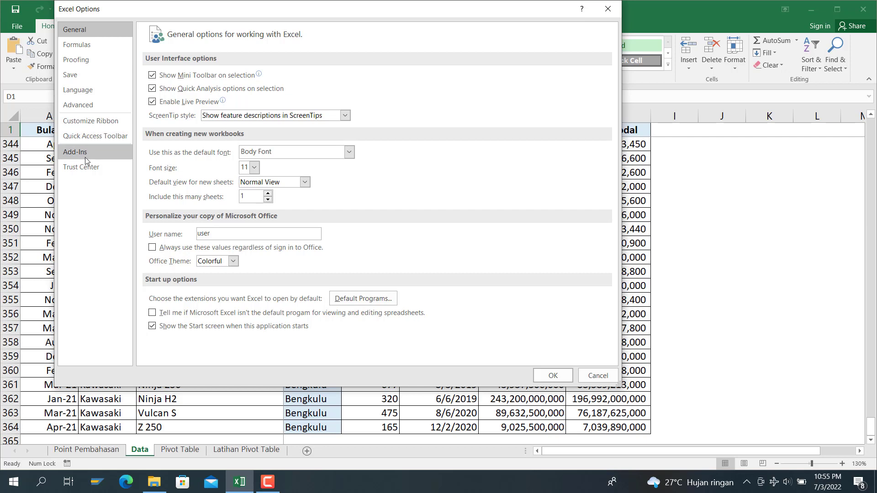
pyautogui.click(78, 152)
pyautogui.click(79, 107)
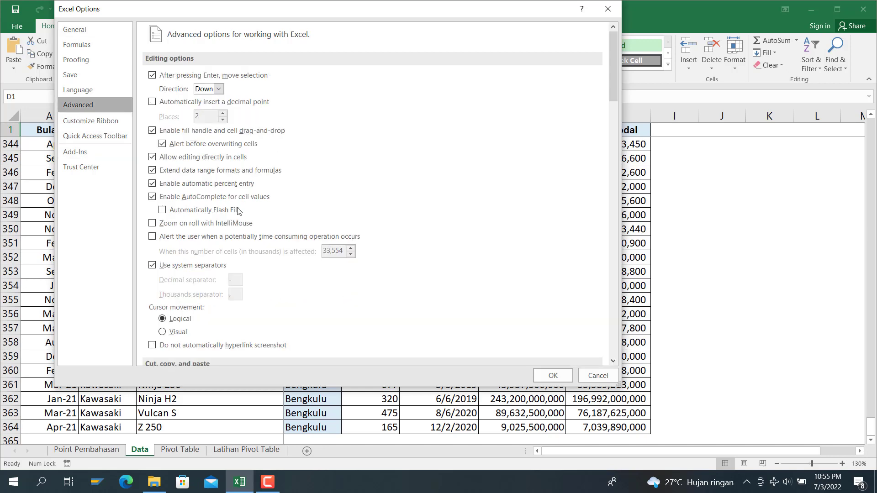
pyautogui.click(98, 122)
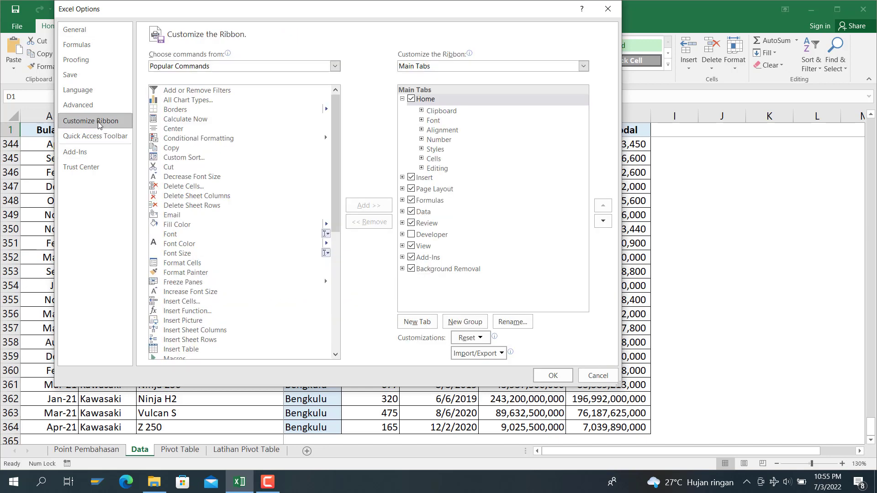
pyautogui.click(412, 235)
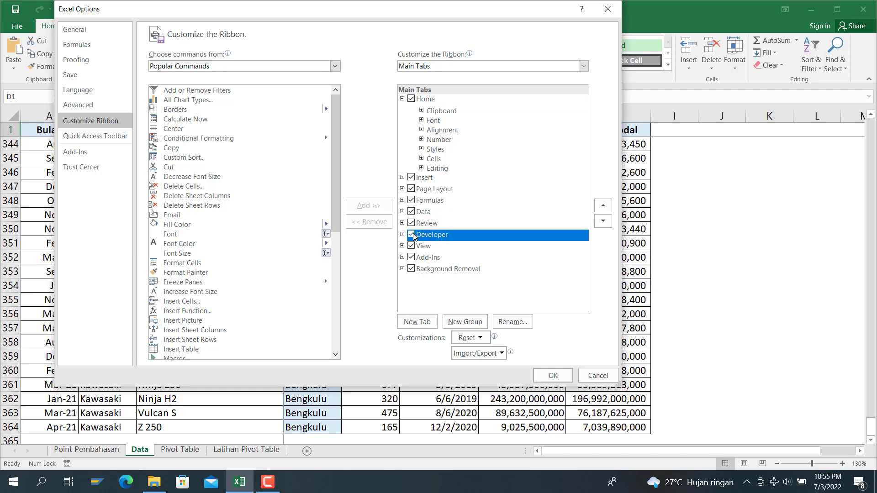
pyautogui.click(542, 379)
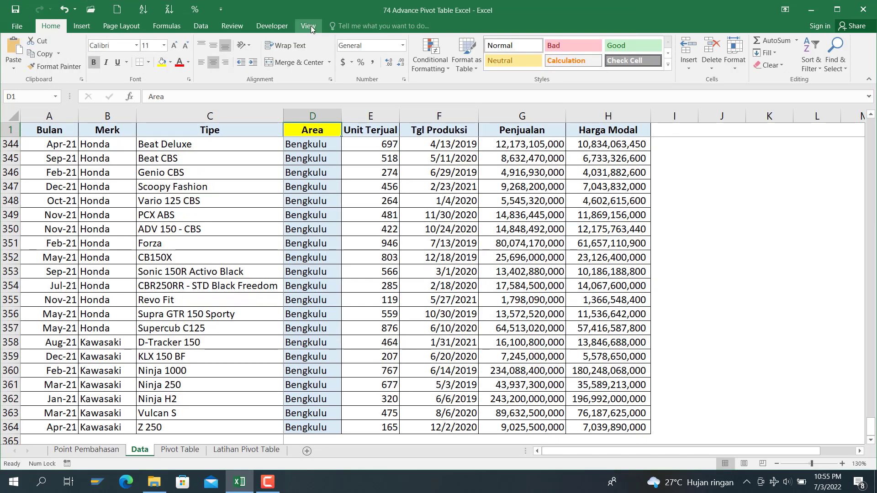
# - Delete Target.Calculate from the Data sheet's Worksheet_SelectionChange procedure in the Visual Basic editor, then test the highlight on cells C353 and C349
pyautogui.click(273, 26)
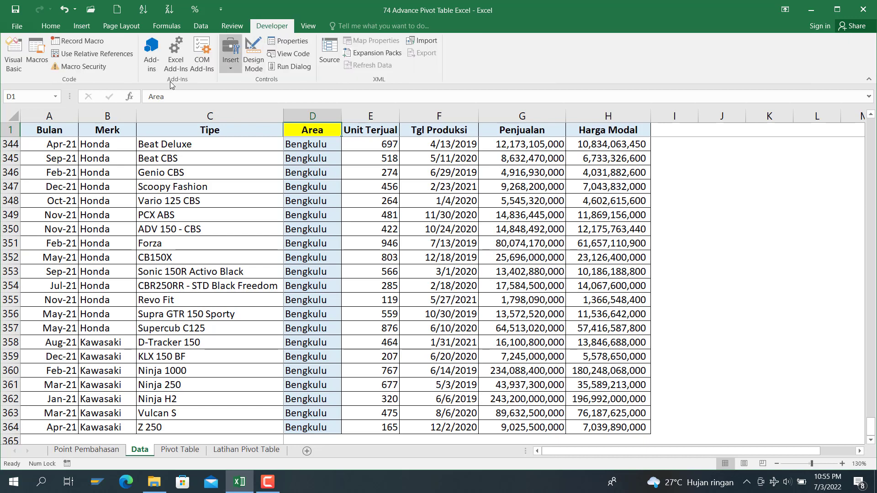
pyautogui.click(13, 54)
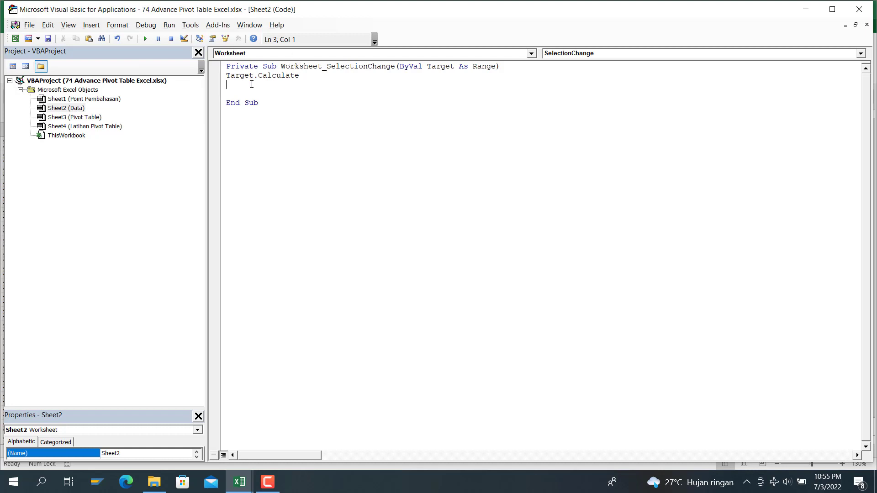
pyautogui.moveTo(227, 76); pyautogui.dragTo(309, 77)
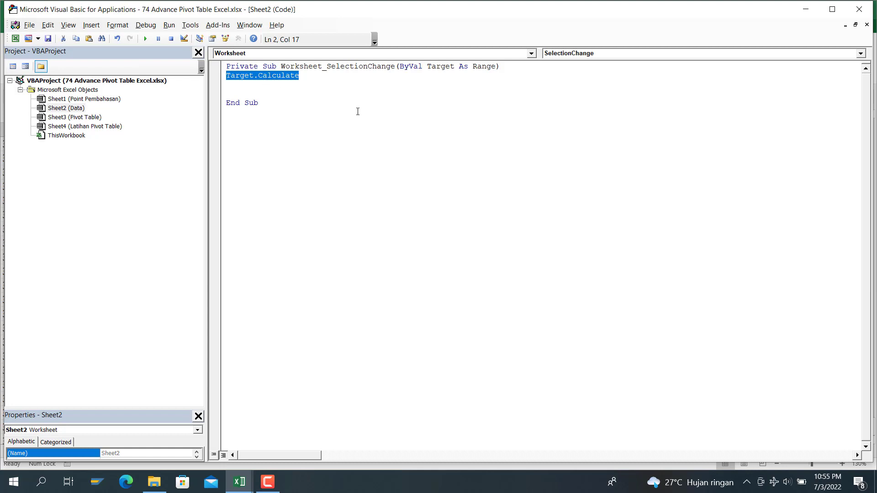
pyautogui.press('Delete')
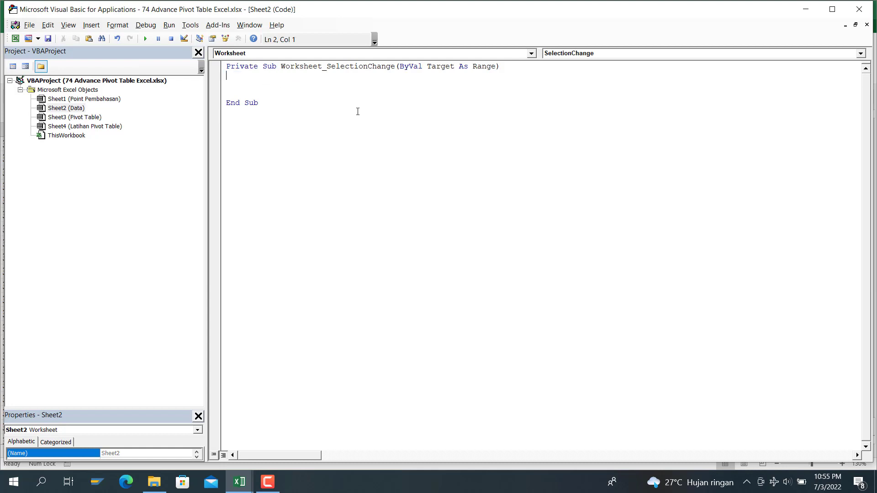
pyautogui.click(860, 11)
pyautogui.click(217, 267)
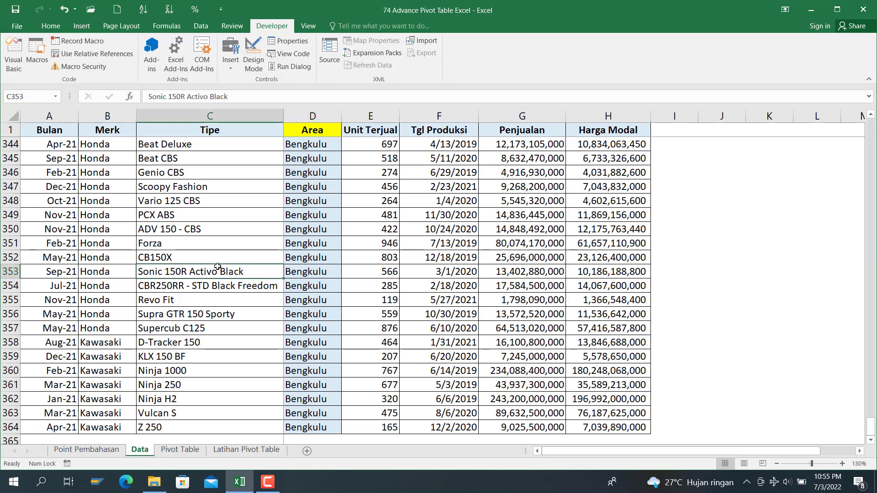
pyautogui.click(215, 213)
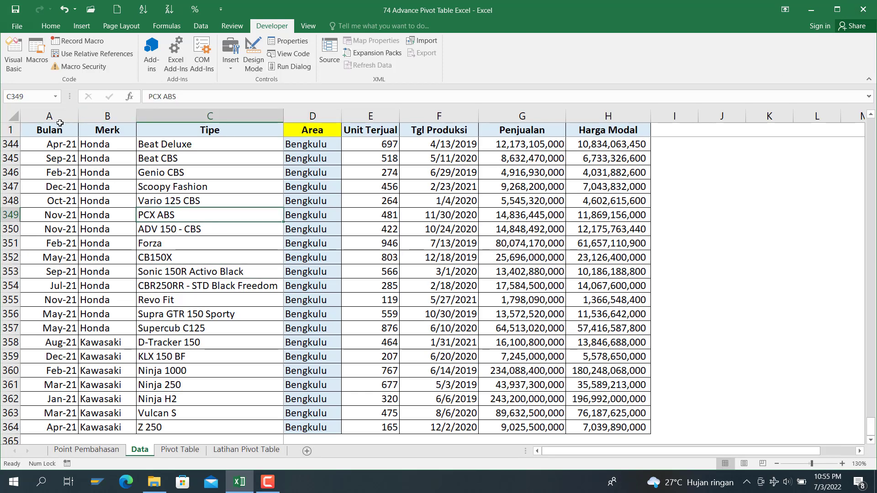
# - Add Target.Calculate to the Data sheet's Worksheet_SelectionChange procedure and select cell C354 to test the automatic highlight
pyautogui.click(11, 45)
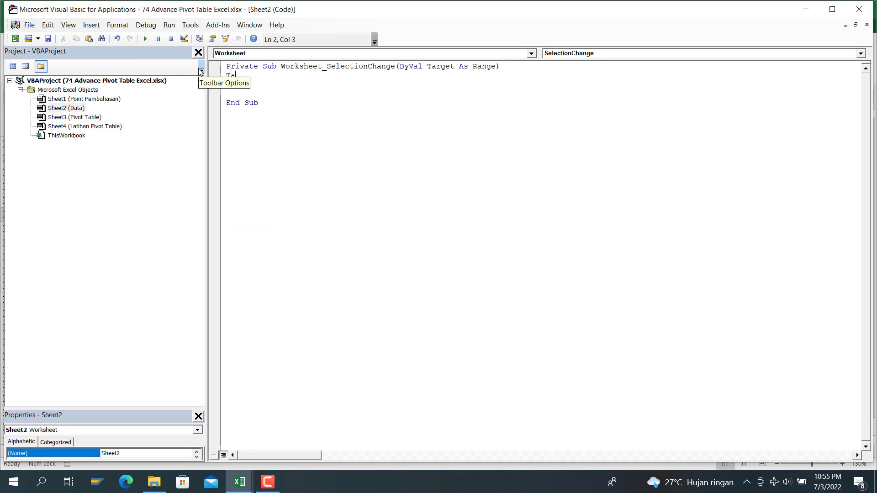
pyautogui.write('.calcula')
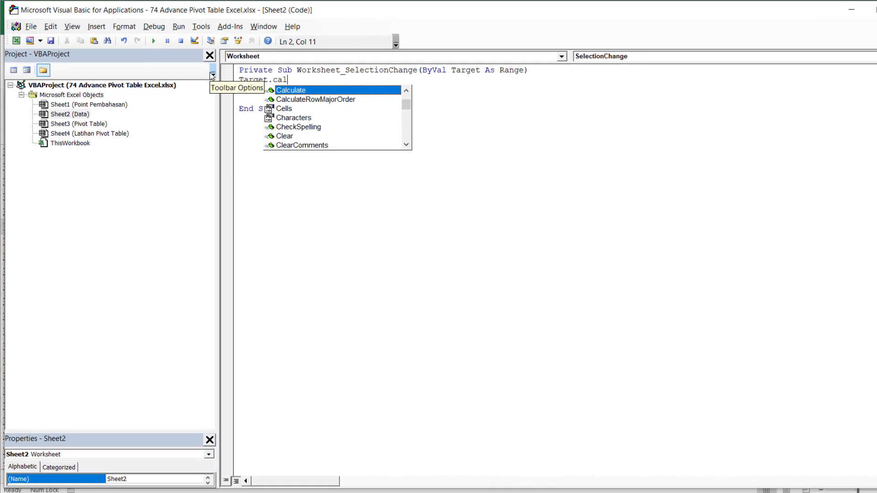
pyautogui.write('te')
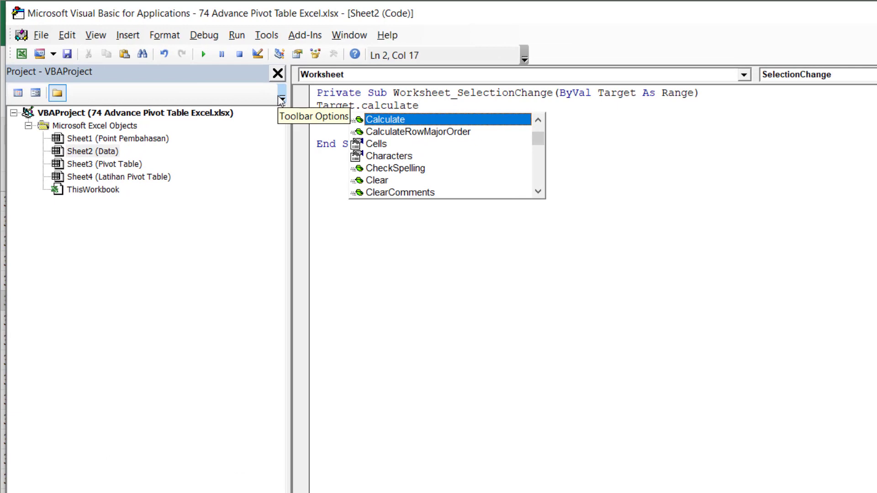
pyautogui.click(795, 228)
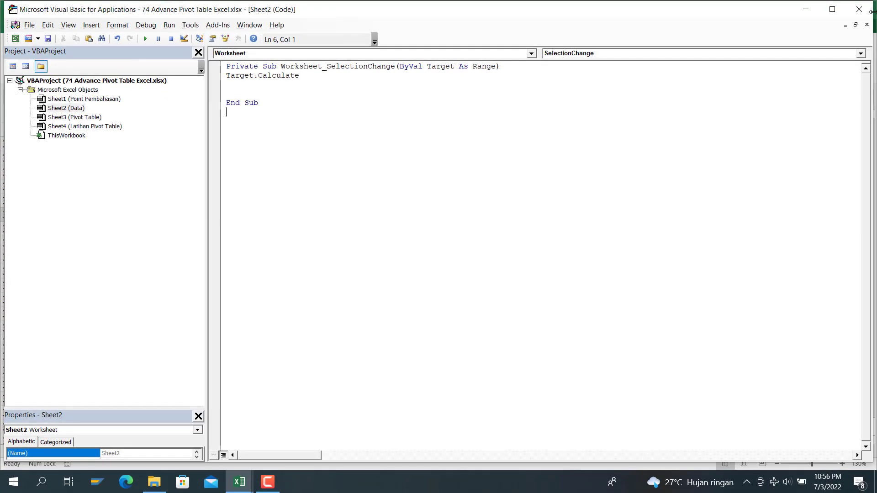
pyautogui.click(866, 24)
pyautogui.click(867, 9)
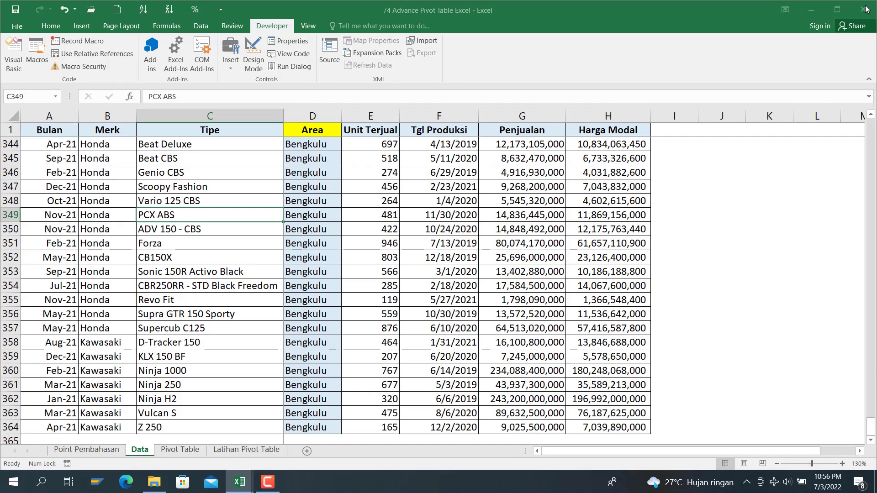
pyautogui.click(145, 284)
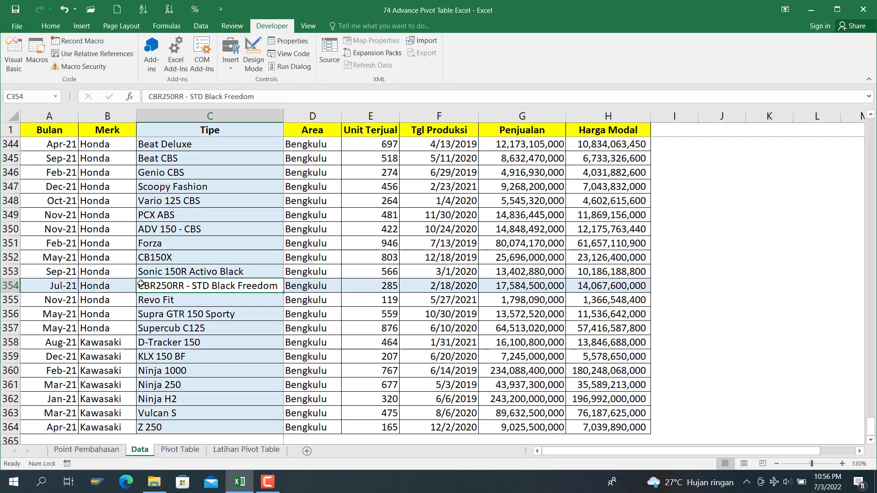
# - Test the automatic row and column highlight on cells C346, D1 and G349, blank cell K350 outside the table, then C348 and E349
pyautogui.click(371, 201)
pyautogui.click(273, 174)
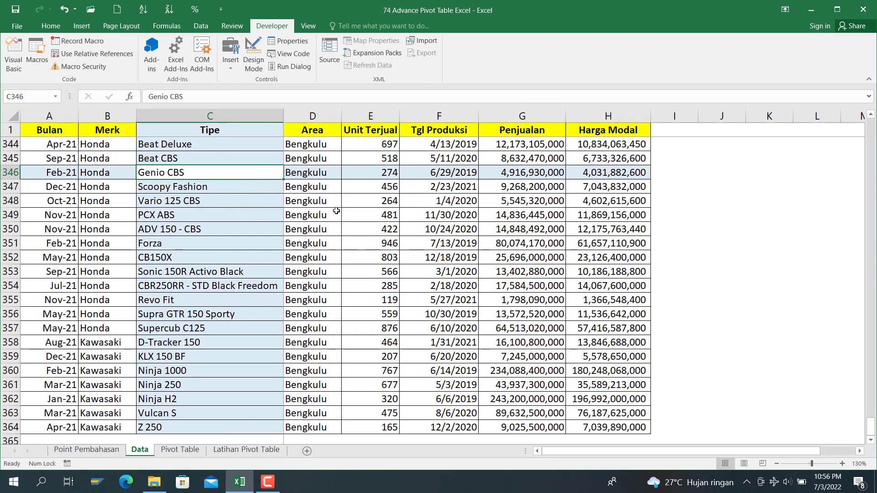
pyautogui.click(314, 130)
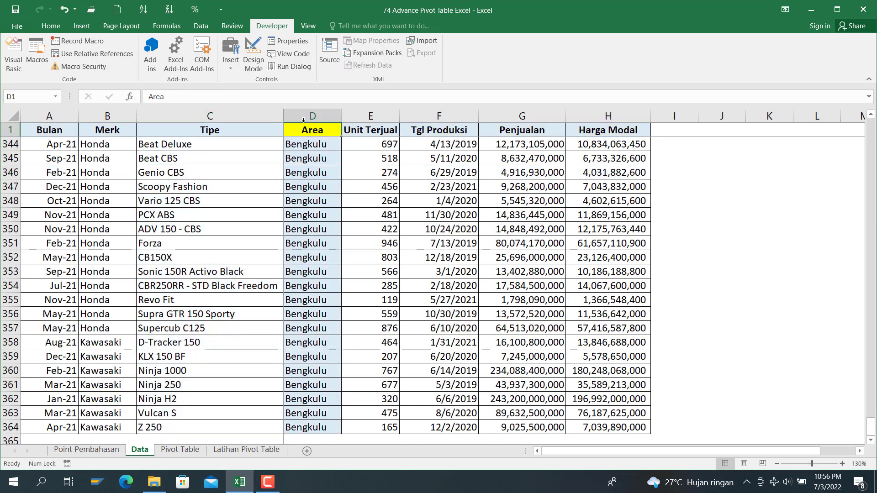
pyautogui.click(509, 215)
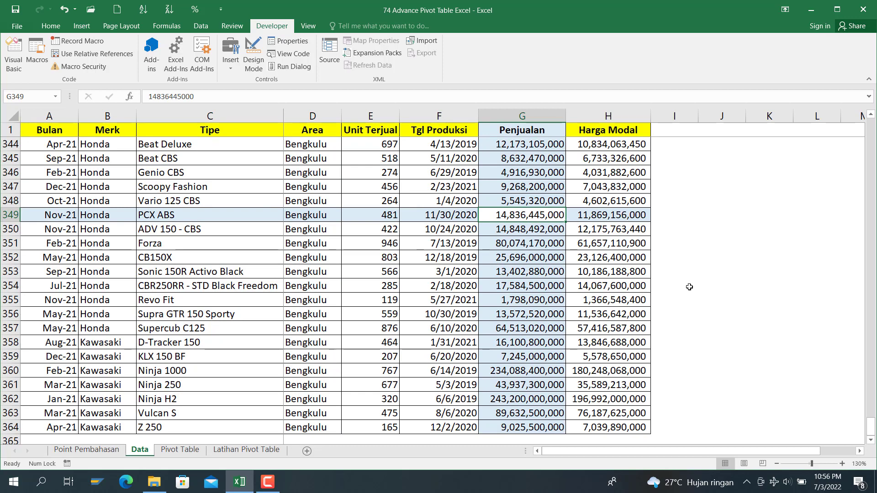
pyautogui.click(780, 223)
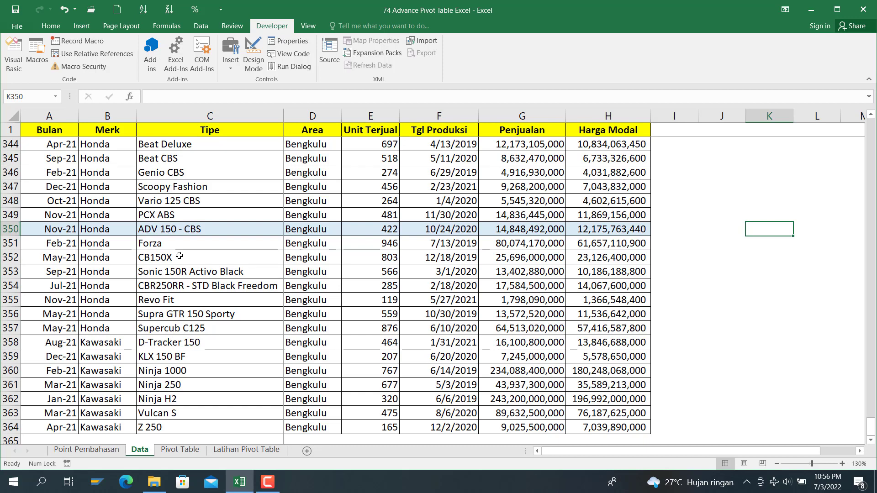
pyautogui.click(185, 205)
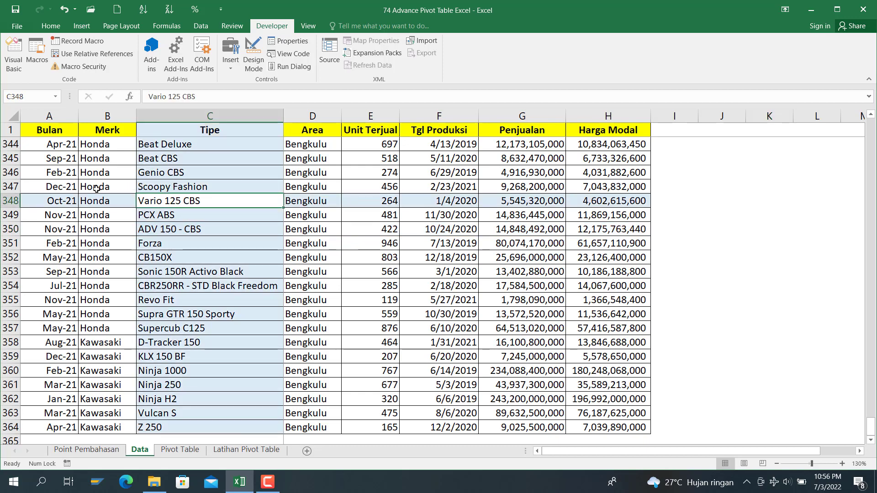
pyautogui.click(107, 188)
pyautogui.click(372, 219)
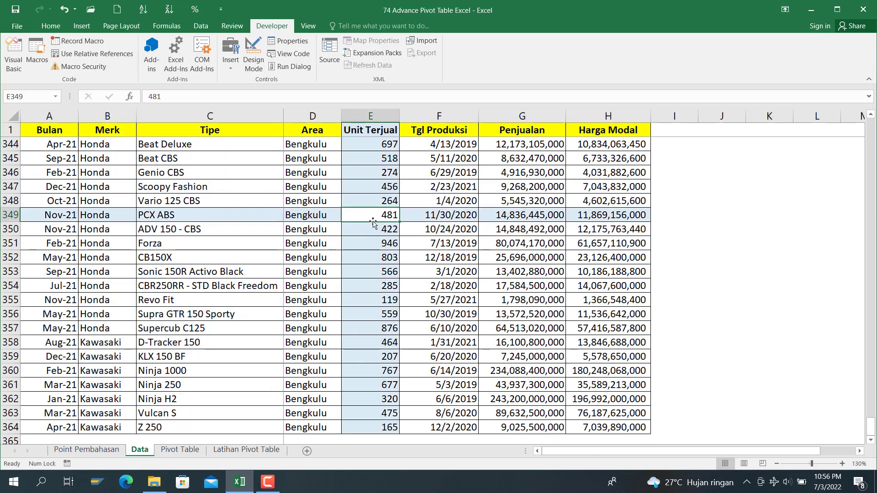